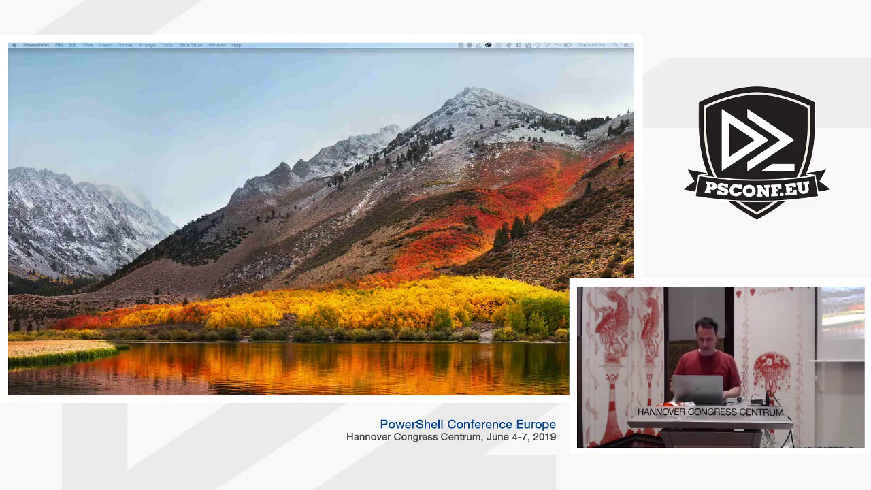
- Switch from the slide show to the Chrome window with the Lambda console and enlarge it to fill the screen
key(ctrl+Up)
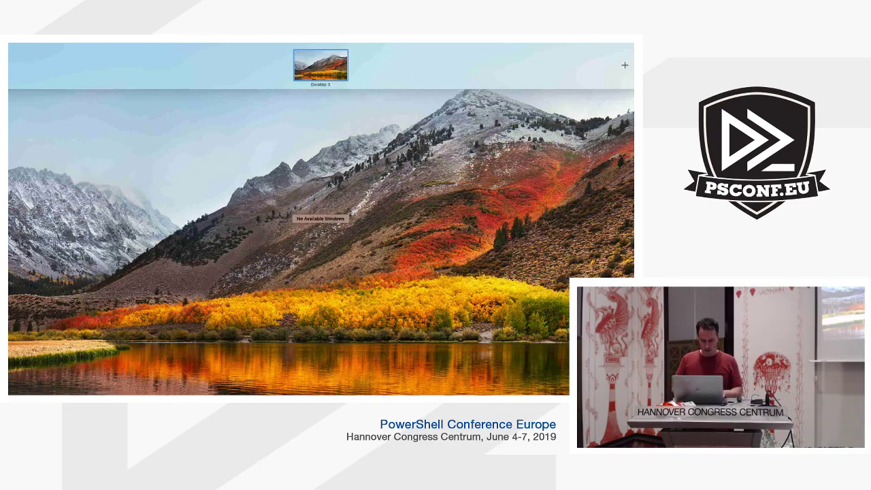
key(Escape)
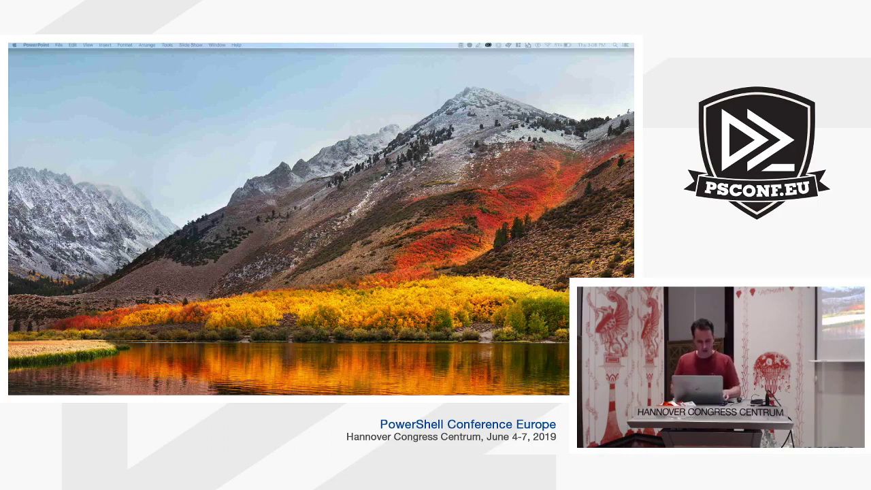
key(super+shift+Return)
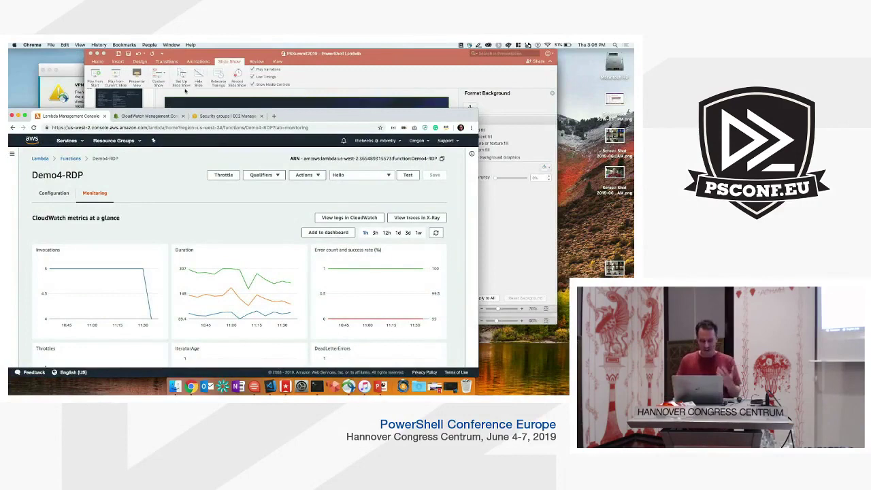
double_click(300, 117)
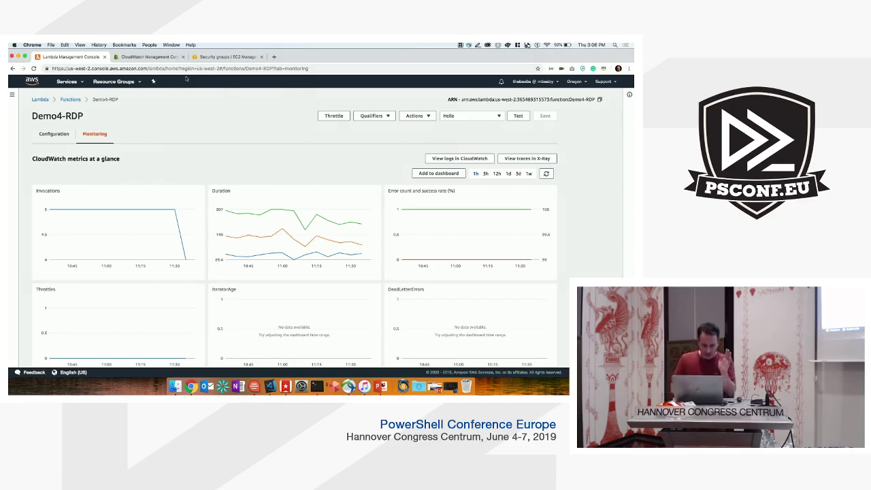
- Open the Demo4-RDP function from the Lambda functions list and display the details of its CloudWatch Events trigger
click(75, 100)
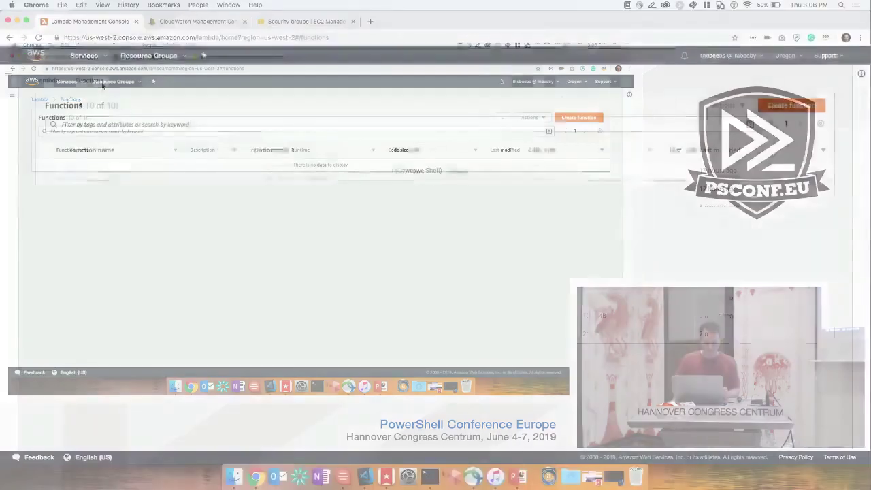
click(87, 243)
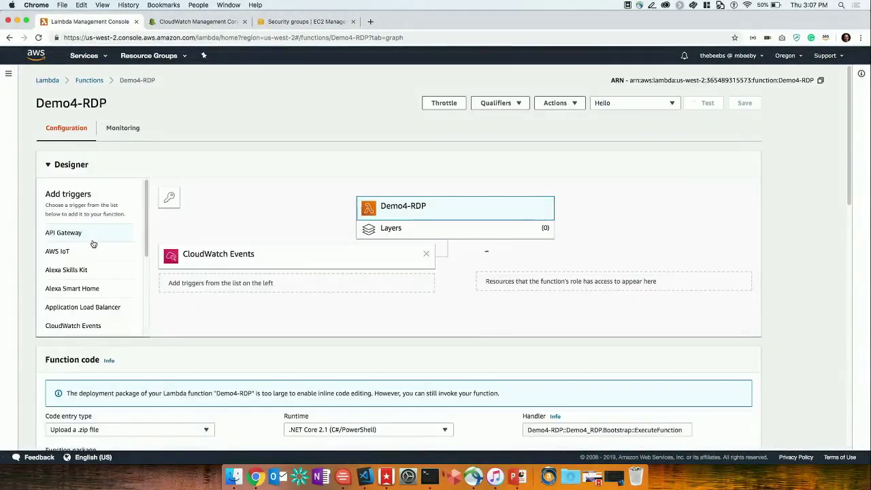
click(200, 254)
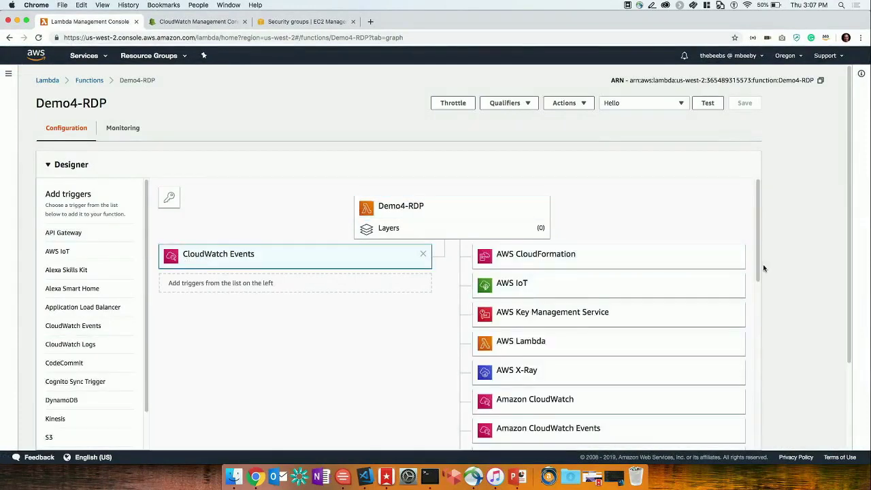
scroll(763, 268, down, 3)
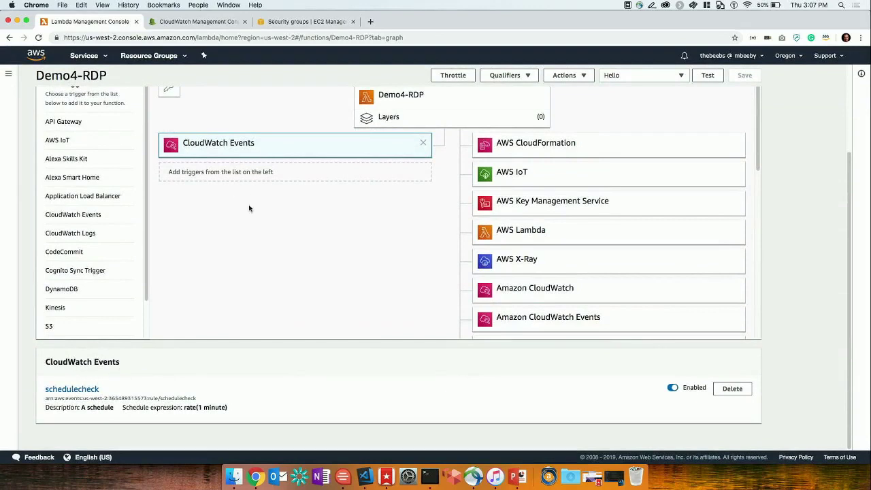
- Select the Demo4-RDP function in the designer and examine its execution role, memory, timeout, network and environment settings
click(536, 121)
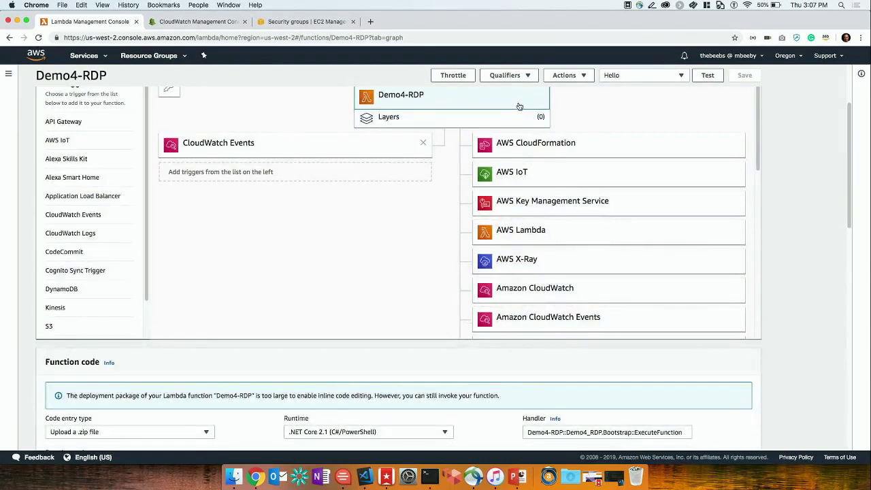
scroll(820, 217, down, 10)
scroll(820, 216, down, 5)
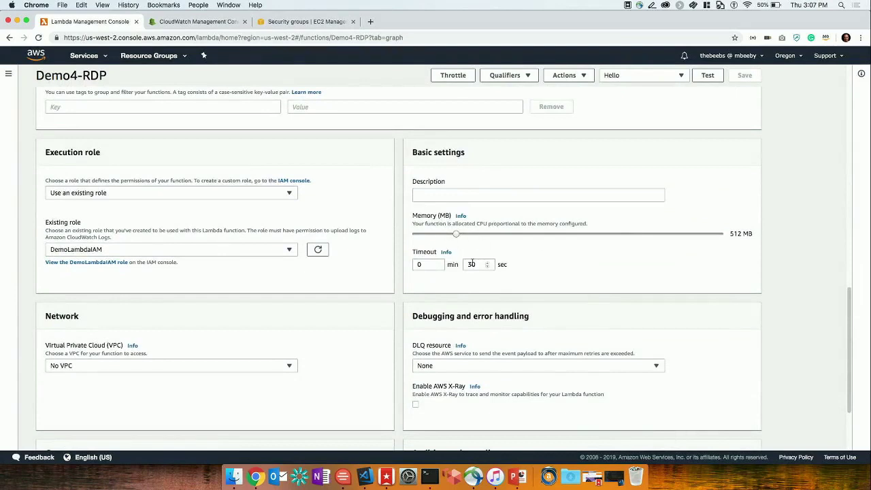
scroll(471, 264, down, 3)
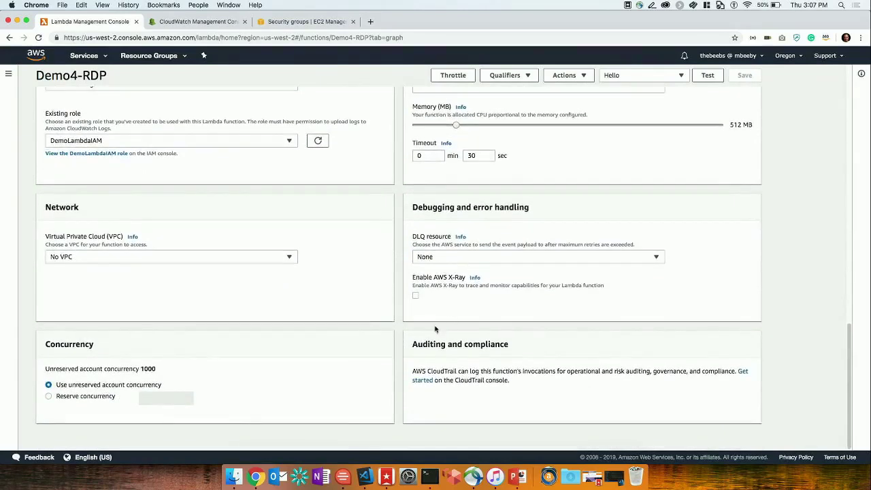
scroll(336, 284, up, 1)
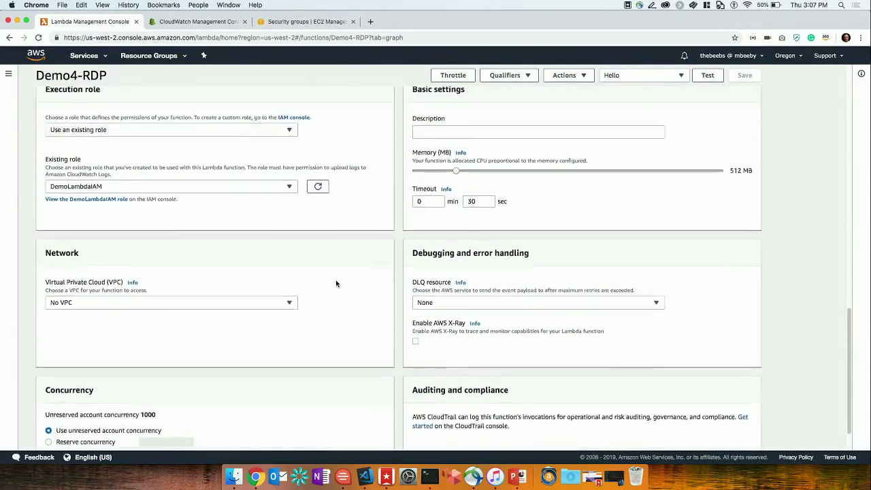
scroll(336, 284, up, 1)
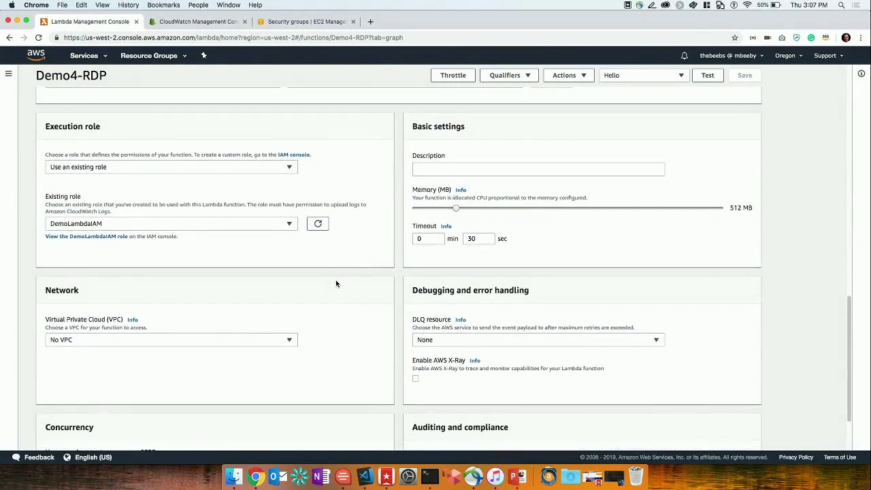
scroll(336, 284, up, 4)
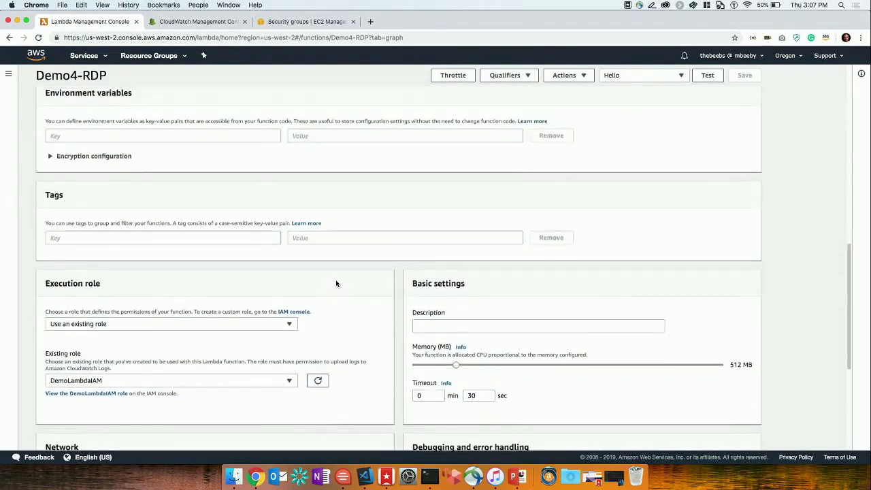
scroll(336, 284, down, 4)
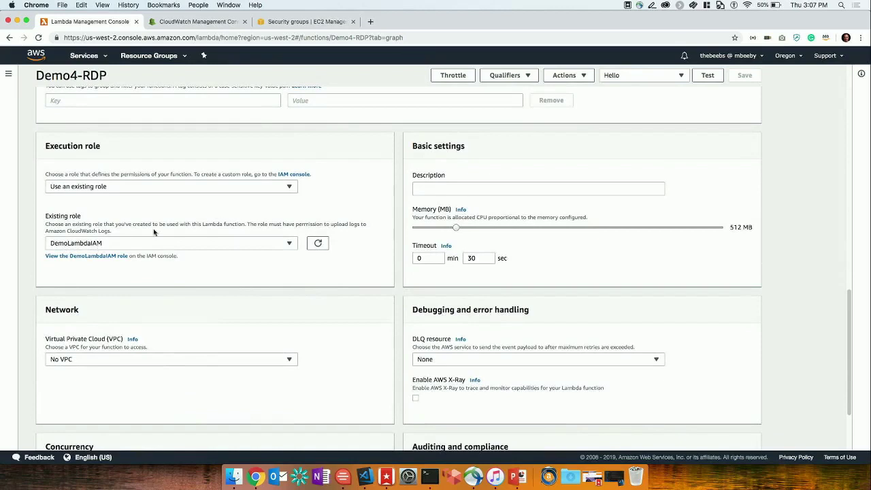
scroll(254, 259, up, 10)
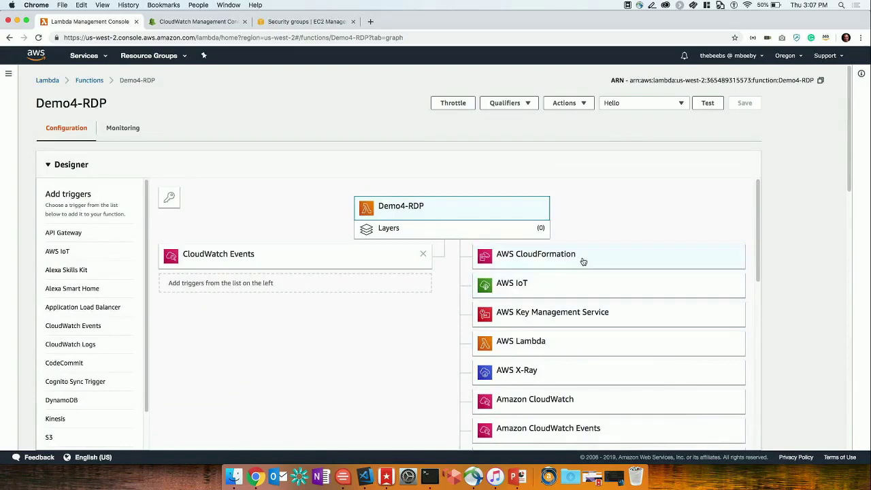
- Look through the AWS resources that the Demo4-RDP function's role can access in the designer
scroll(584, 261, down, 1)
scroll(583, 261, up, 1)
scroll(583, 261, down, 1)
scroll(583, 261, down, 1)
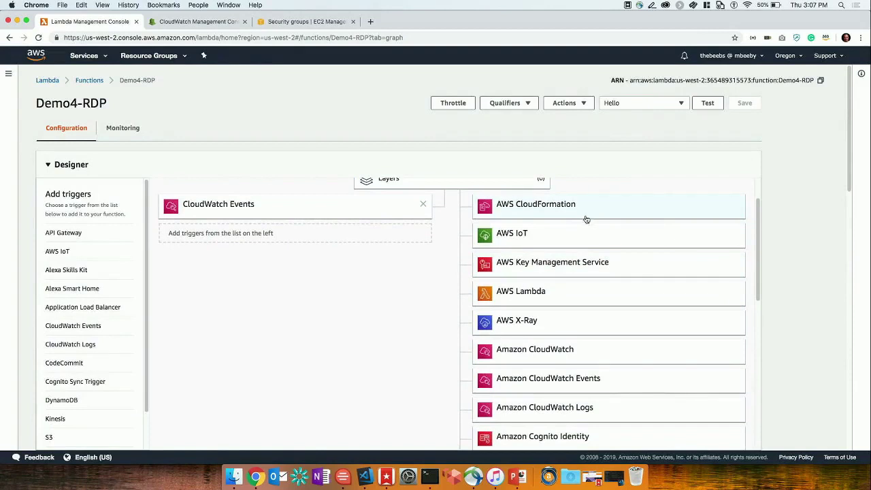
scroll(586, 284, down, 7)
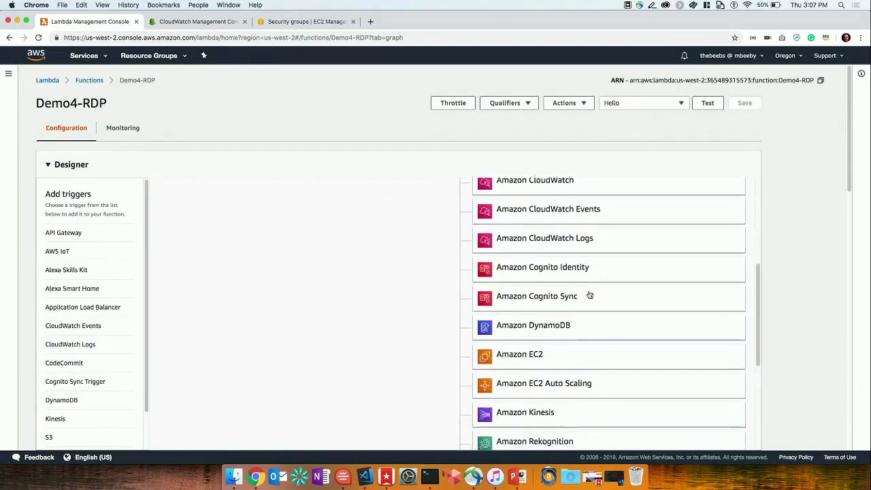
scroll(589, 294, down, 2)
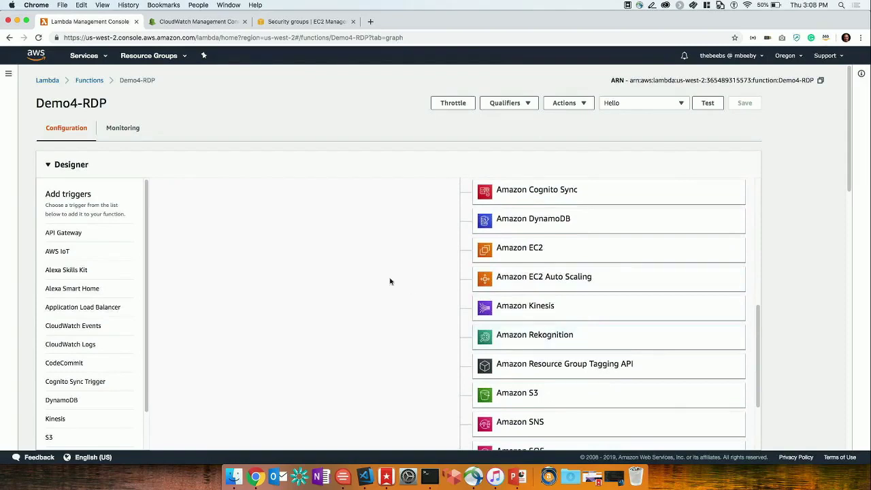
scroll(385, 274, up, 5)
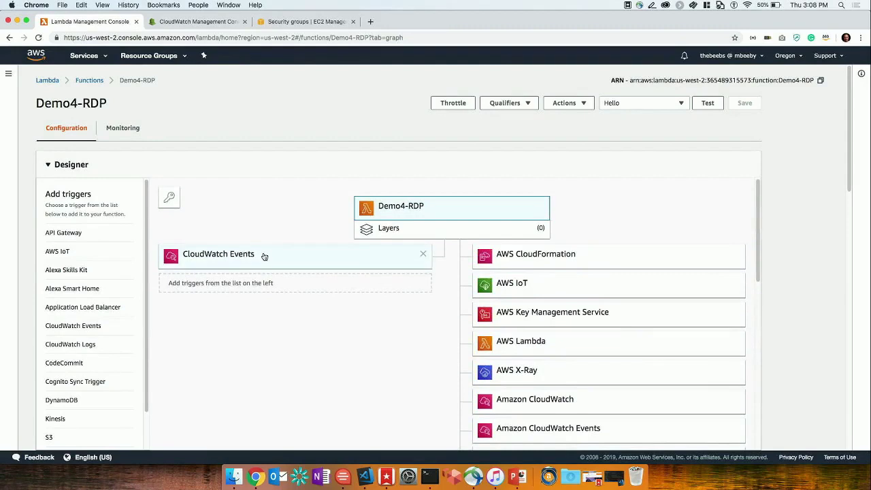
- Display the CloudWatch Events trigger again and highlight the schedule expression of the schedulecheck rule
click(264, 256)
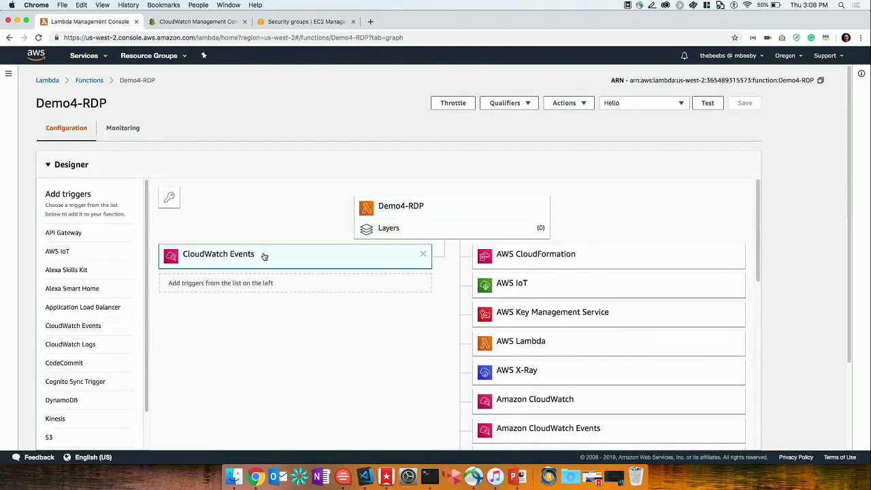
scroll(301, 311, down, 5)
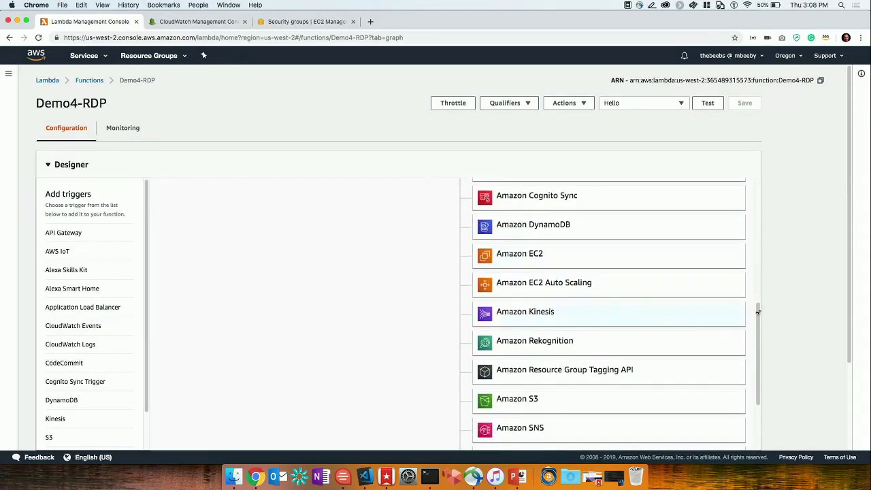
scroll(777, 319, down, 3)
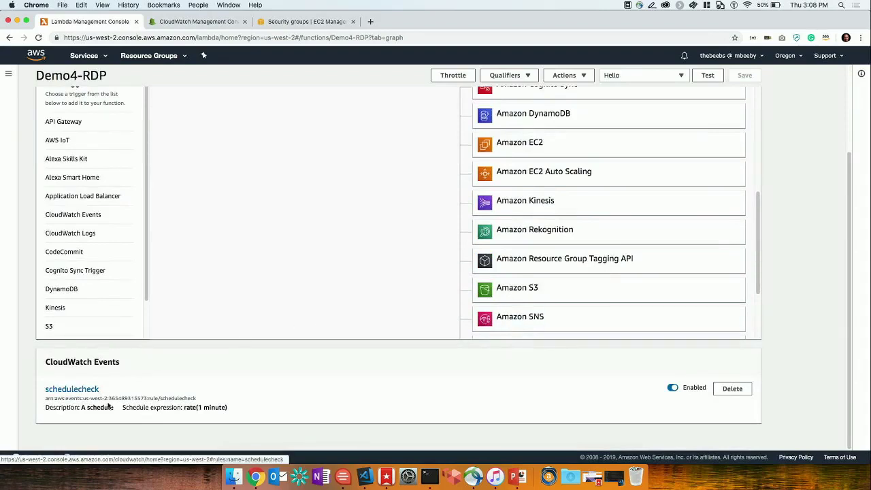
drag(185, 407, 229, 409)
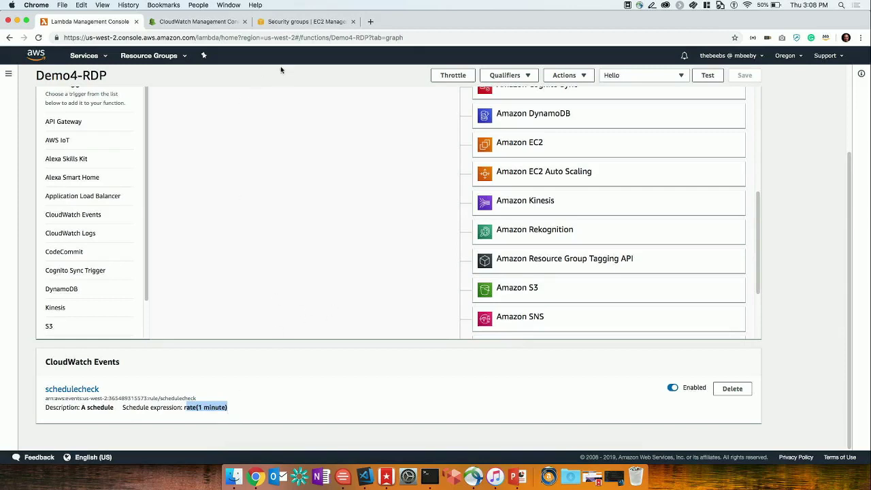
- Switch to the EC2 security groups page and display the inbound rules of the launch-wizard-1 group
click(289, 23)
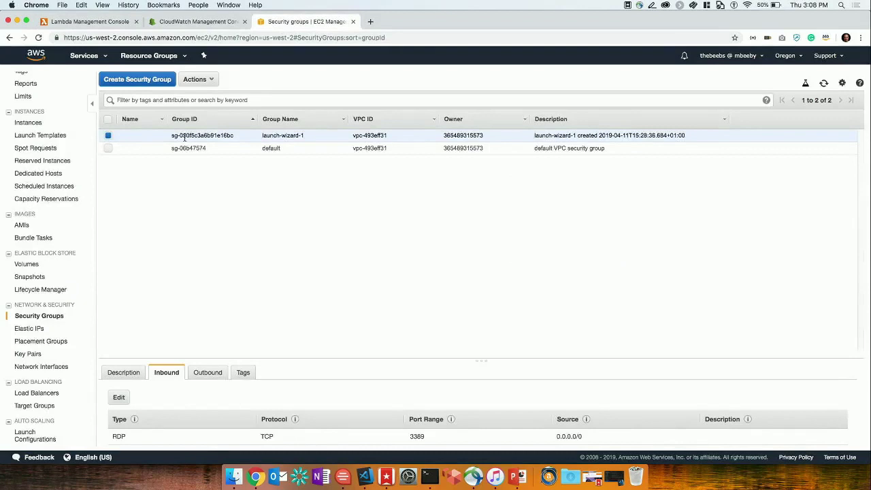
click(106, 136)
click(106, 139)
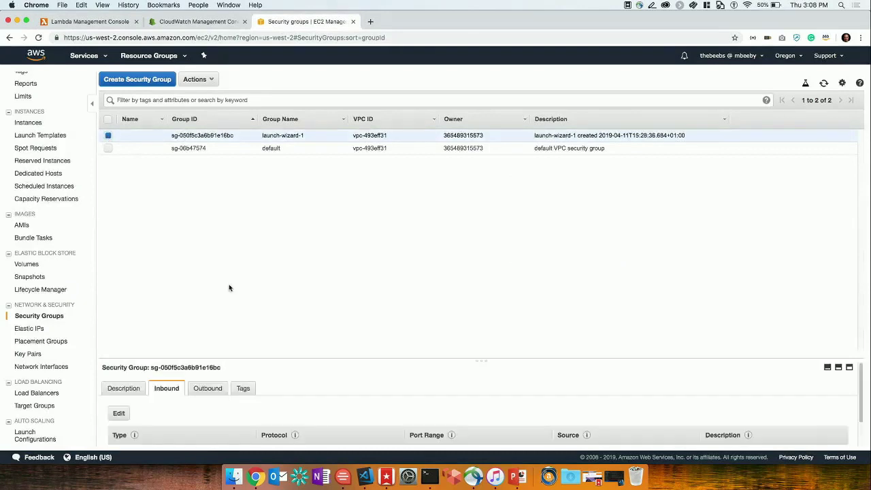
click(119, 413)
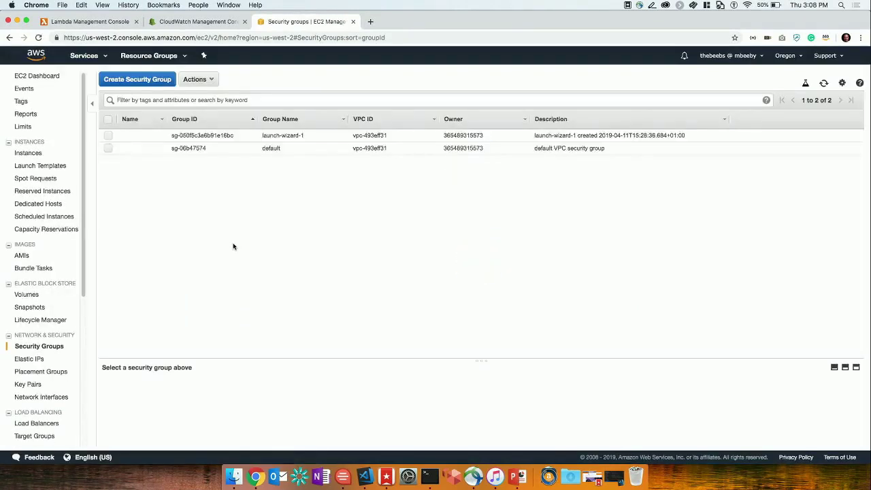
click(108, 137)
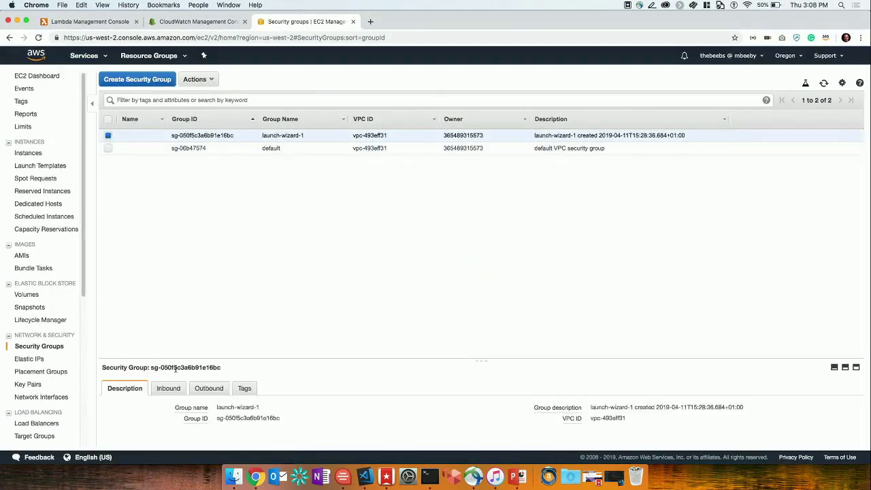
click(168, 388)
scroll(165, 420, down, 1)
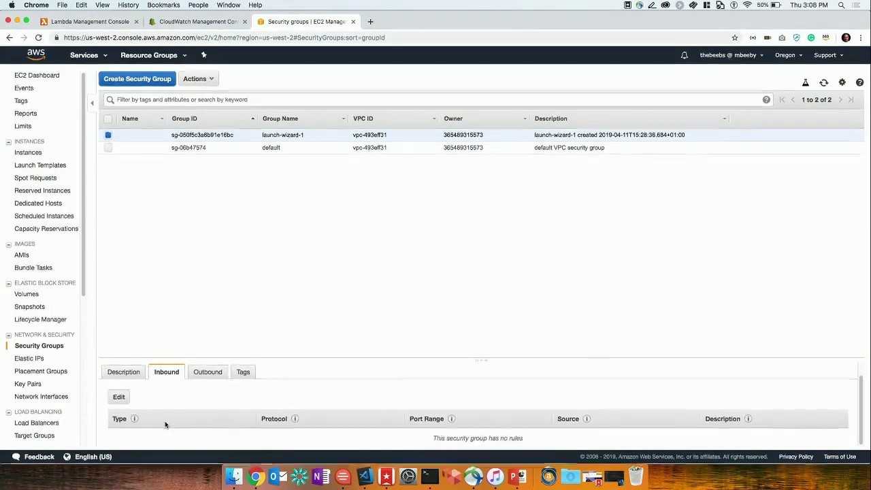
- Add an inbound rule of type RDP with source Anywhere to the launch-wizard-1 security group and save it
click(119, 397)
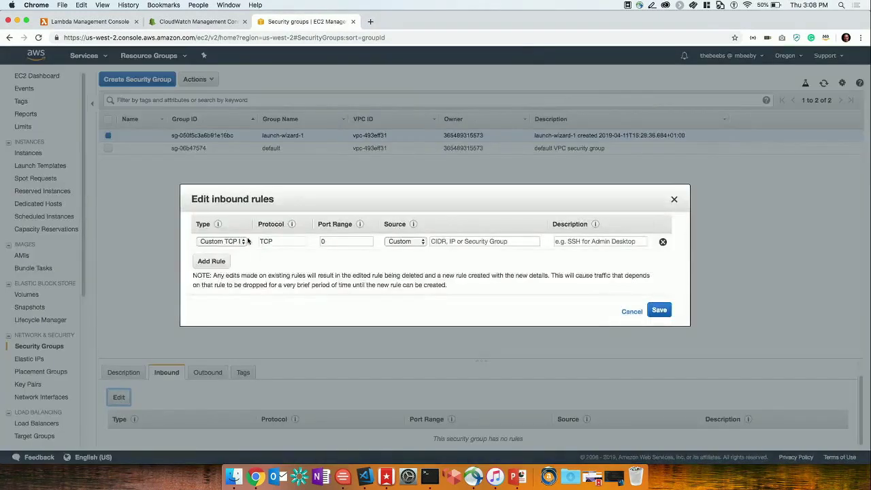
click(246, 241)
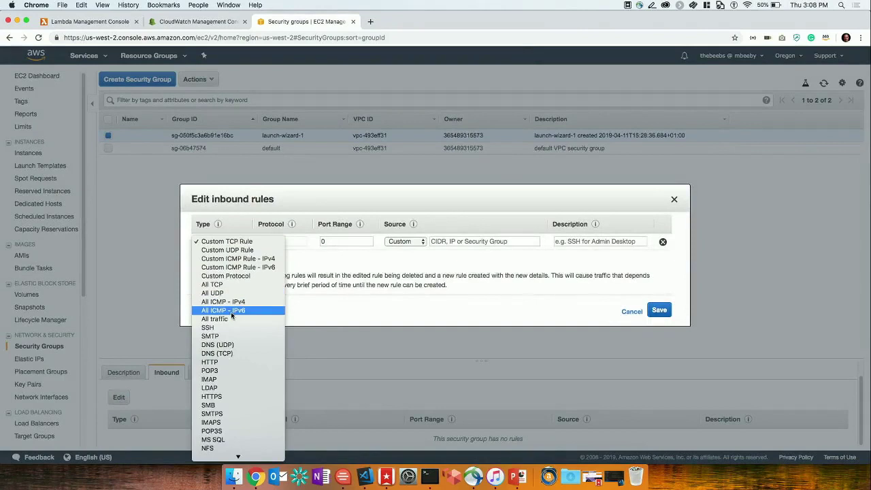
scroll(228, 347, down, 3)
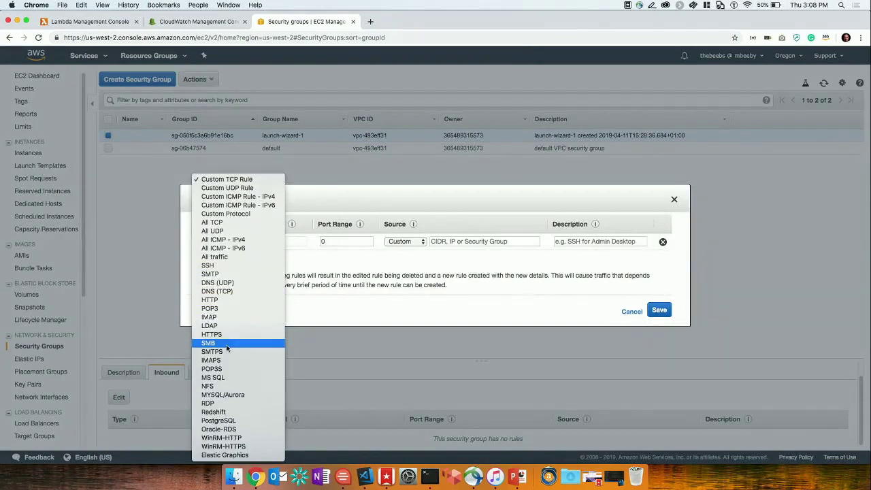
click(215, 403)
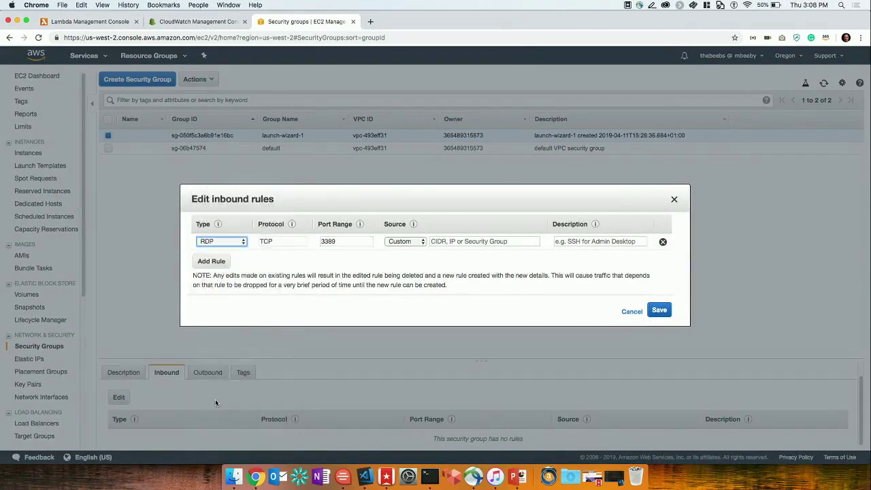
click(655, 315)
click(395, 233)
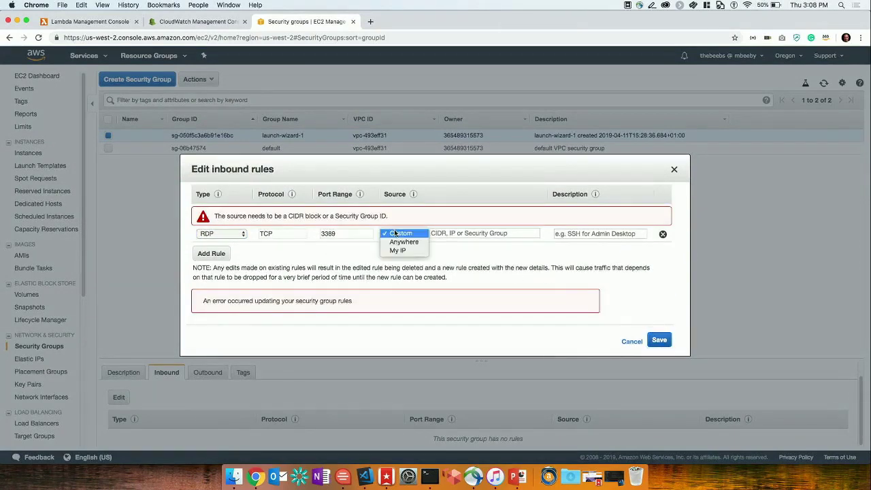
click(404, 242)
click(658, 341)
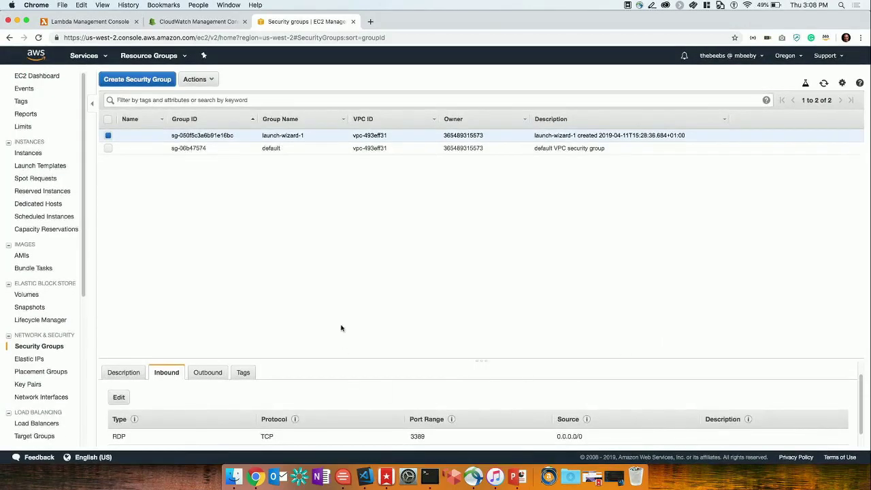
- Return to the Demo4-RDP Lambda function and display its CloudWatch monitoring metrics, including the invocations graph
key(super+a)
click(199, 22)
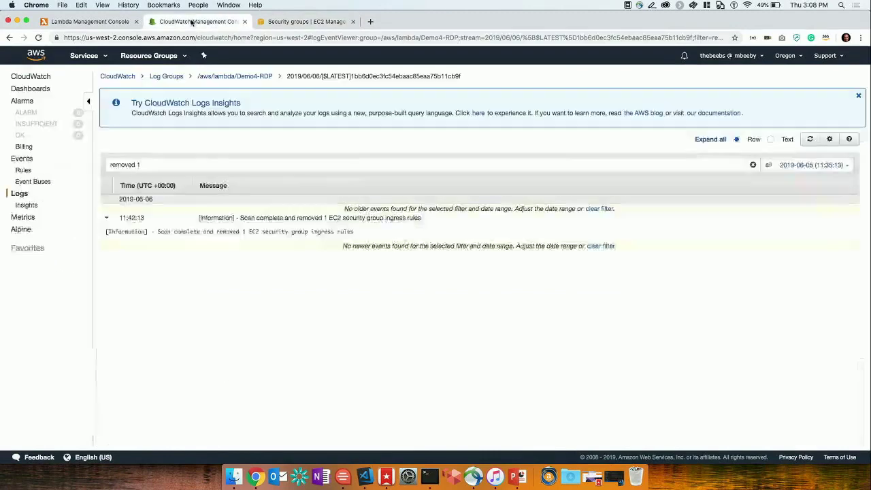
click(109, 23)
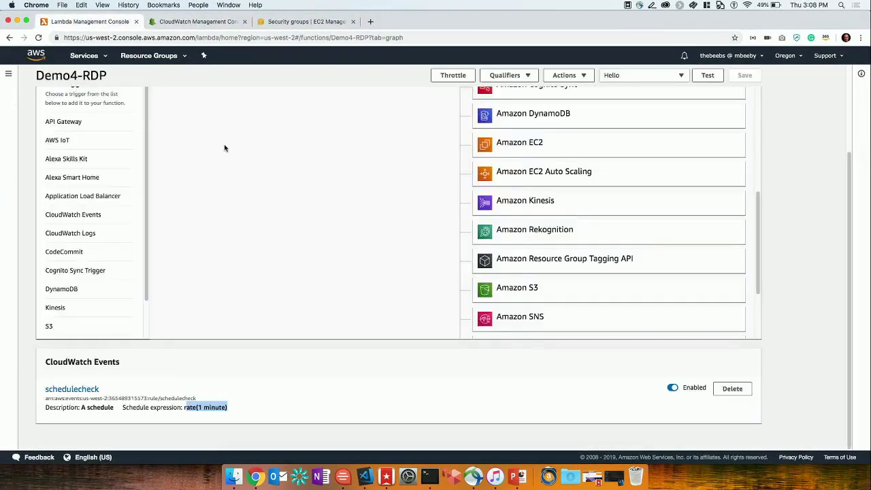
scroll(217, 199, up, 1)
scroll(217, 200, up, 2)
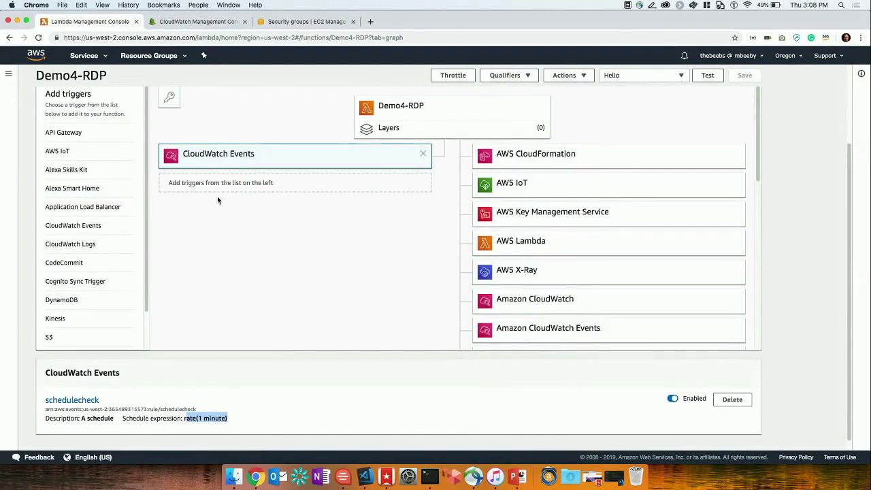
scroll(95, 200, down, 1)
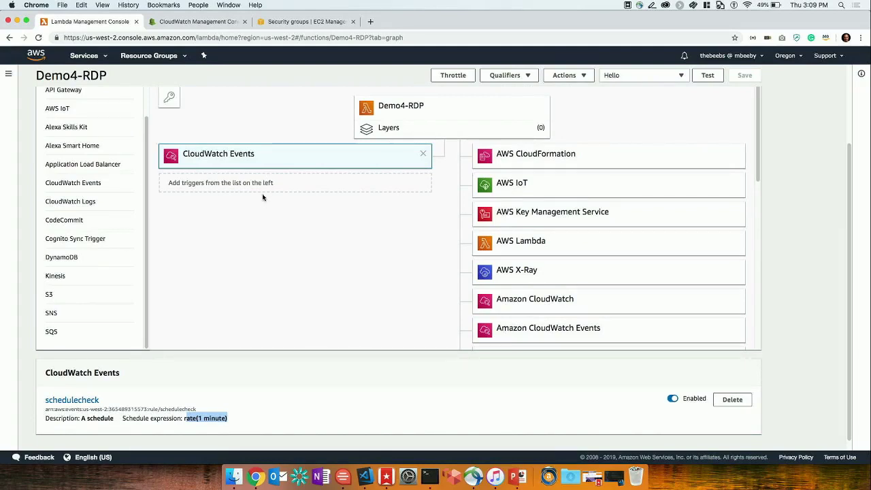
scroll(263, 197, up, 3)
click(132, 127)
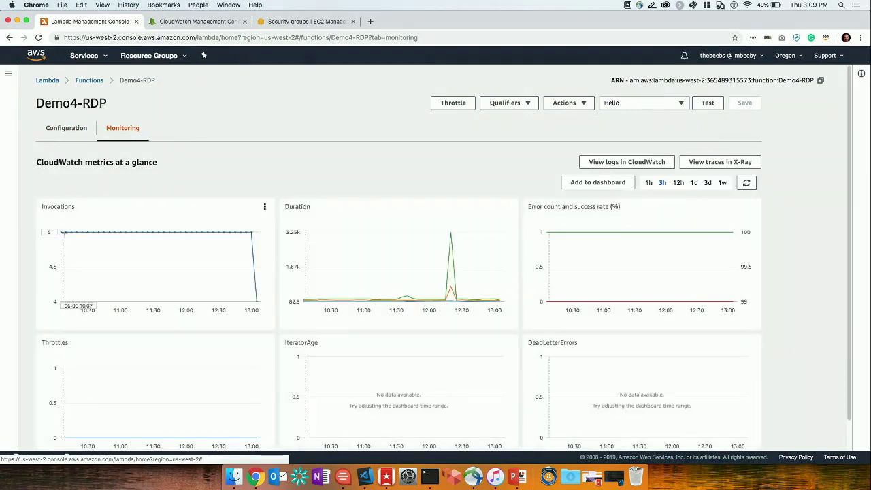
mouse_move(88, 233)
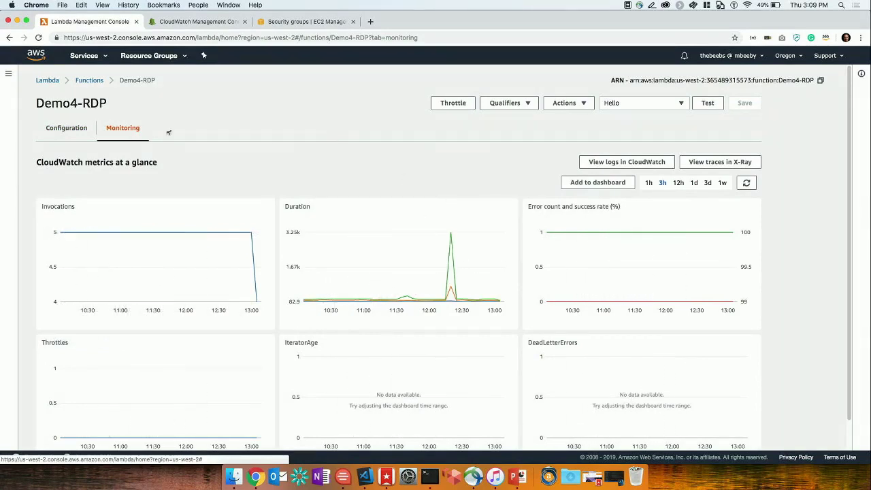
- View the Demo4-RDP logs in CloudWatch, open the most recent log stream and expand its first "Scan complete" entry
click(592, 161)
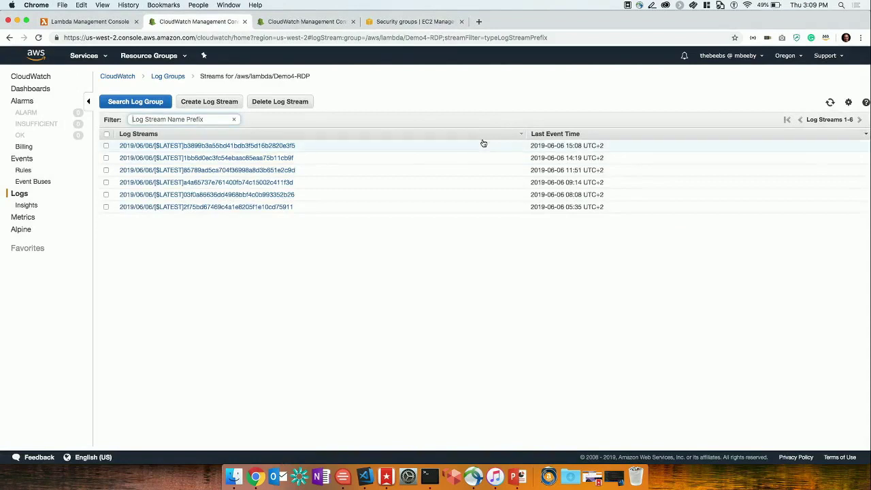
click(293, 147)
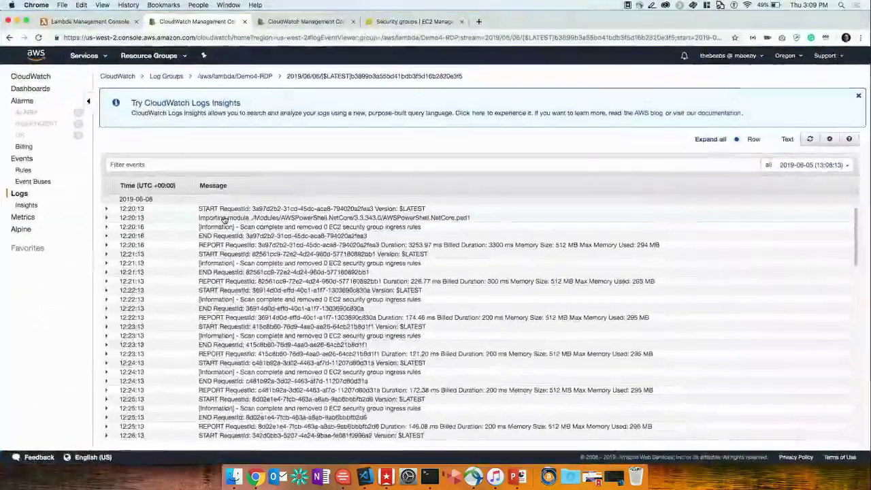
scroll(224, 220, down, 3)
scroll(220, 220, up, 3)
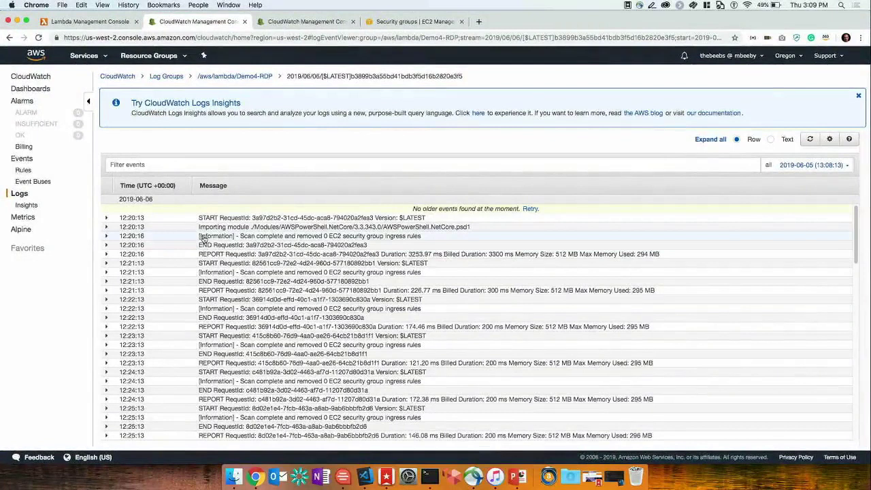
click(203, 237)
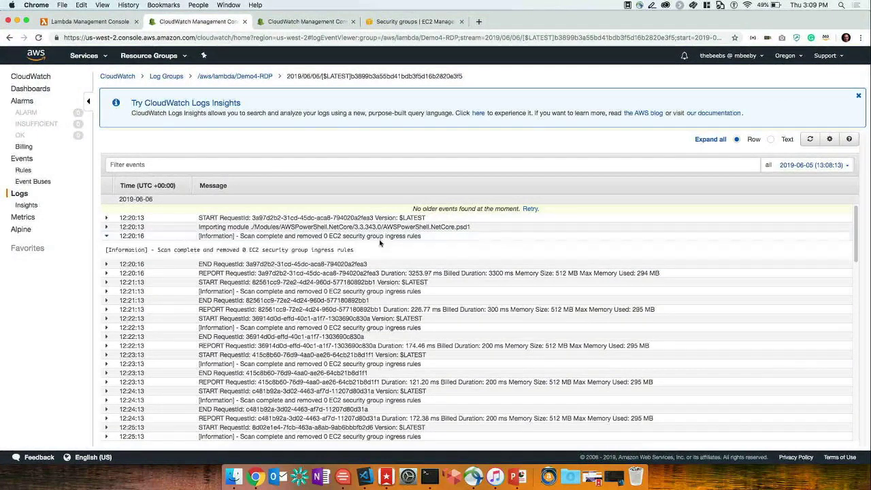
- Filter the log stream's events for "removed 0" and for "removed 1"
click(262, 165)
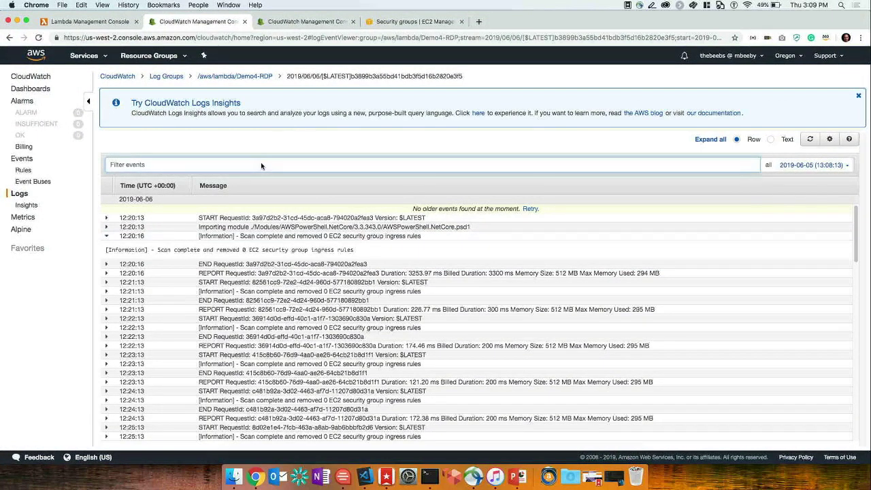
text(removed 0)
key(Return)
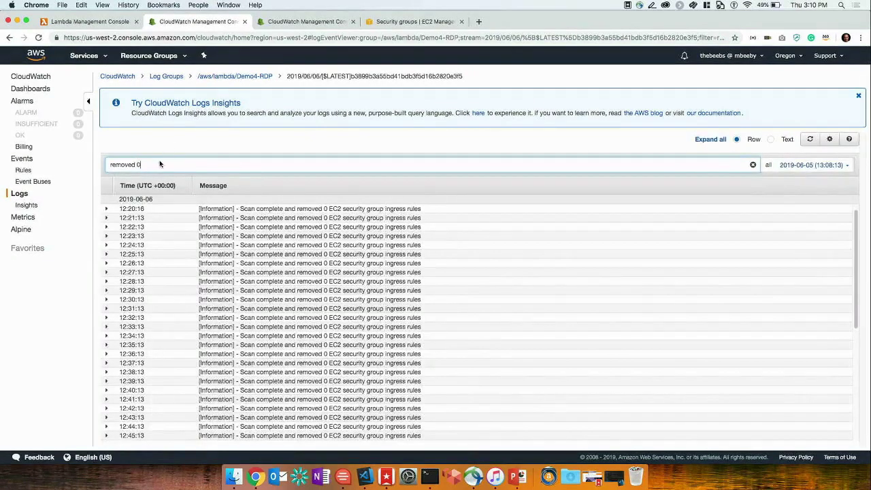
key(Return)
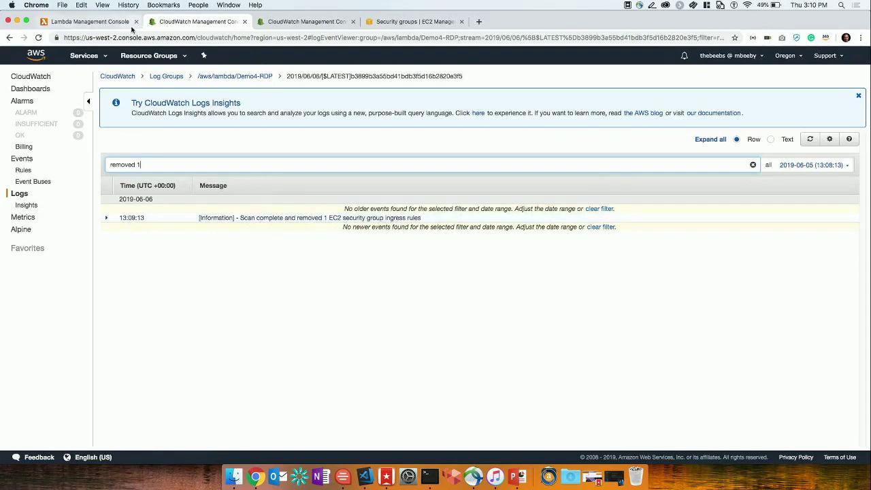
- Switch back to the EC2 security groups page and refresh it to check the inbound rules of launch-wizard-1
click(389, 21)
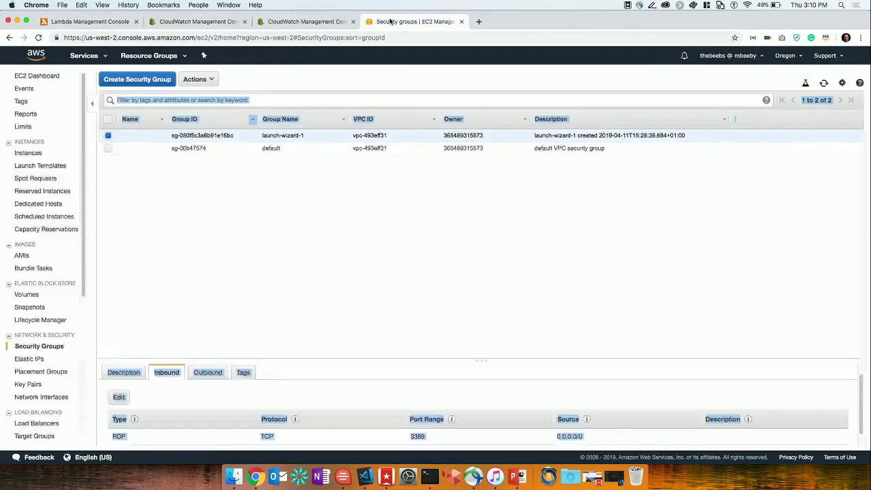
click(205, 183)
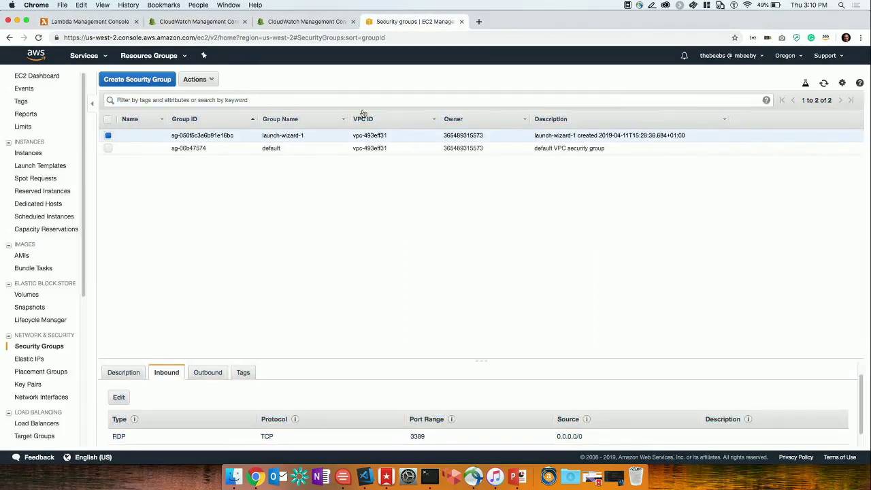
click(824, 84)
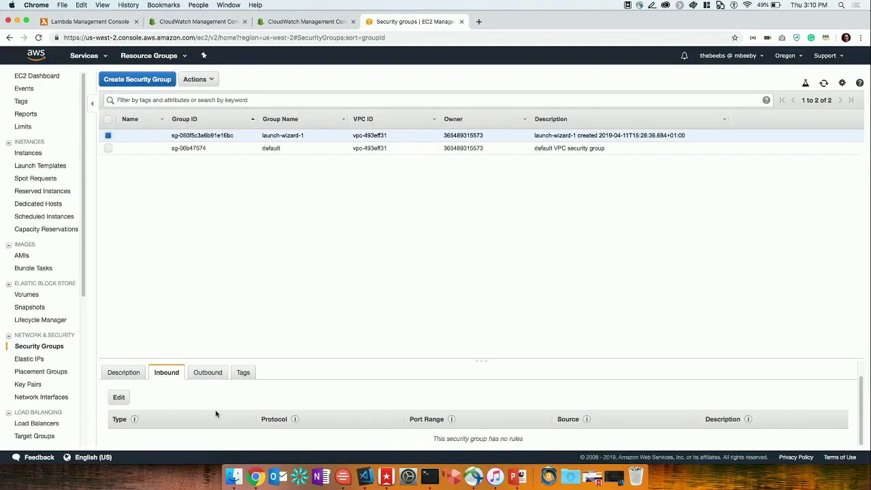
- Reopen the Demo4-RDP function from the Lambda functions list, delete its CloudWatch Events trigger and save the function
click(297, 26)
click(156, 22)
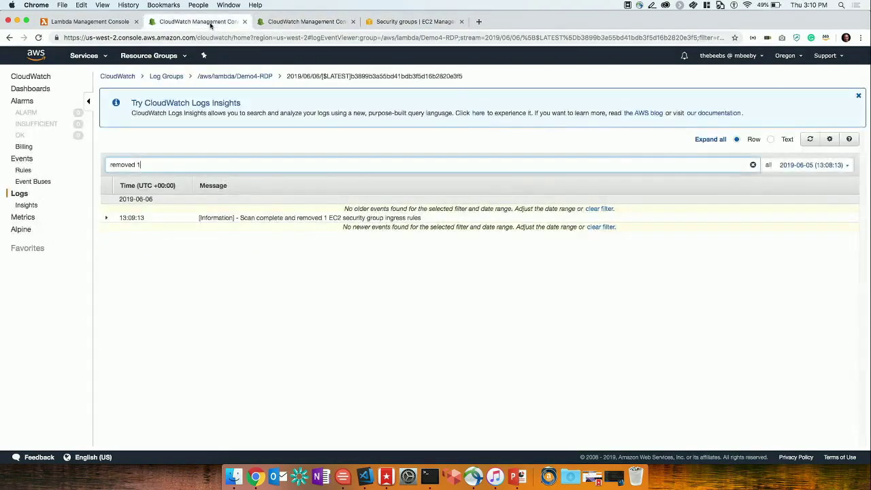
click(115, 21)
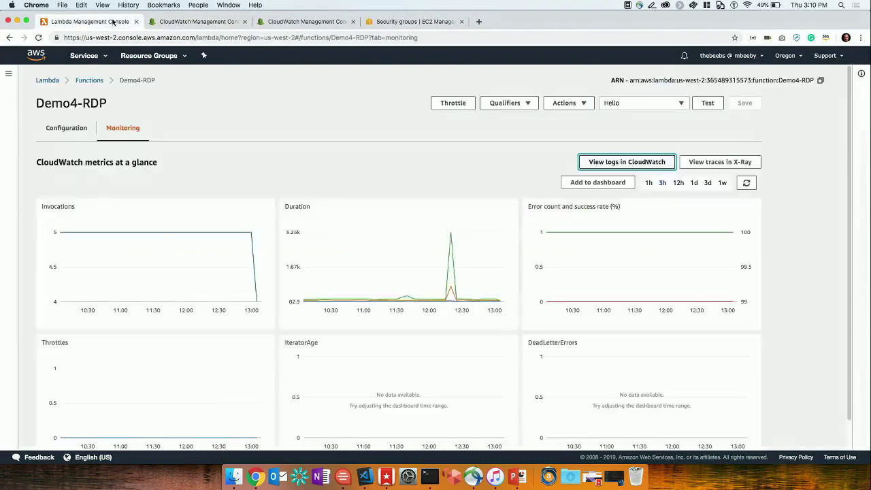
click(98, 81)
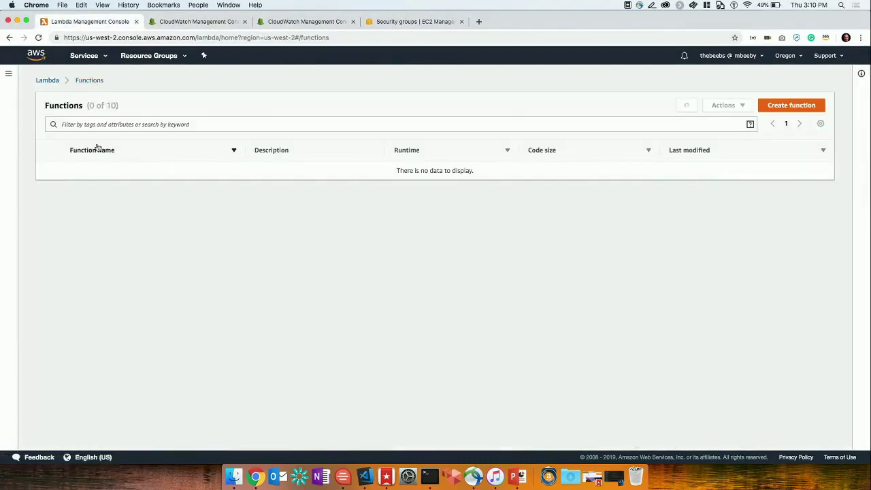
click(91, 244)
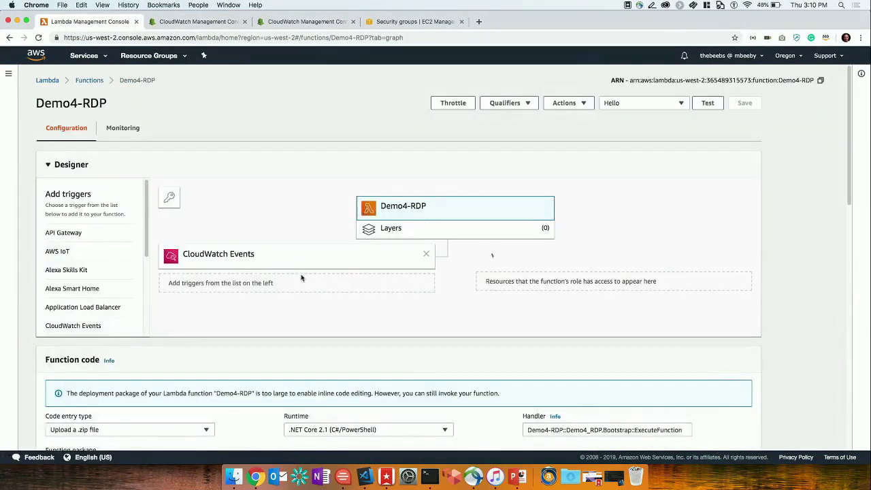
click(426, 254)
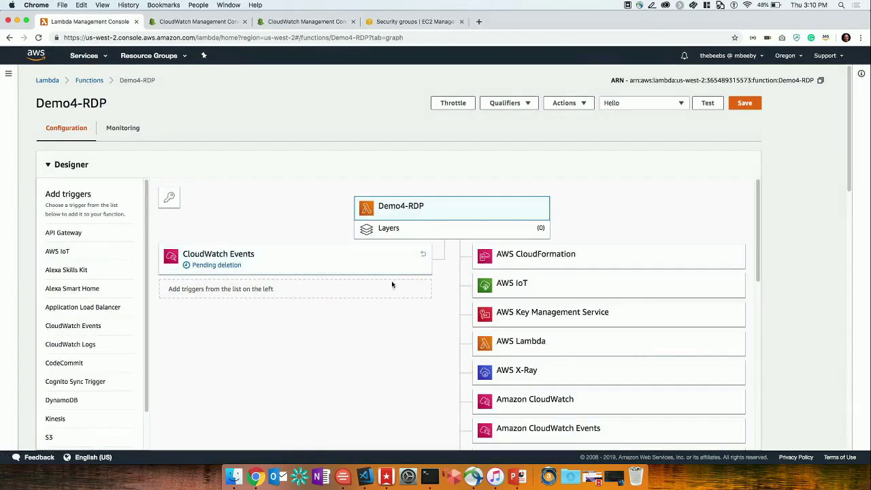
click(744, 103)
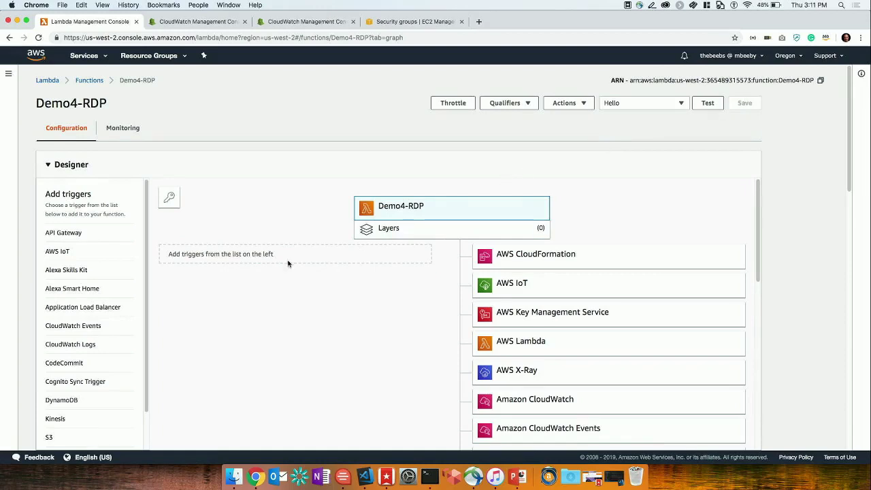
- Add a CloudWatch Events trigger using a new rule named checkonschedule with the description "just check on schedule"
scroll(290, 259, down, 1)
scroll(124, 289, down, 2)
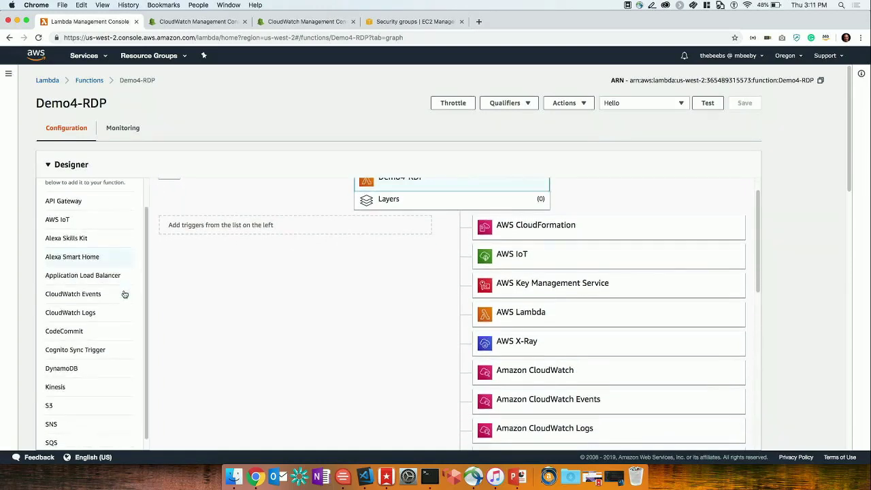
click(104, 298)
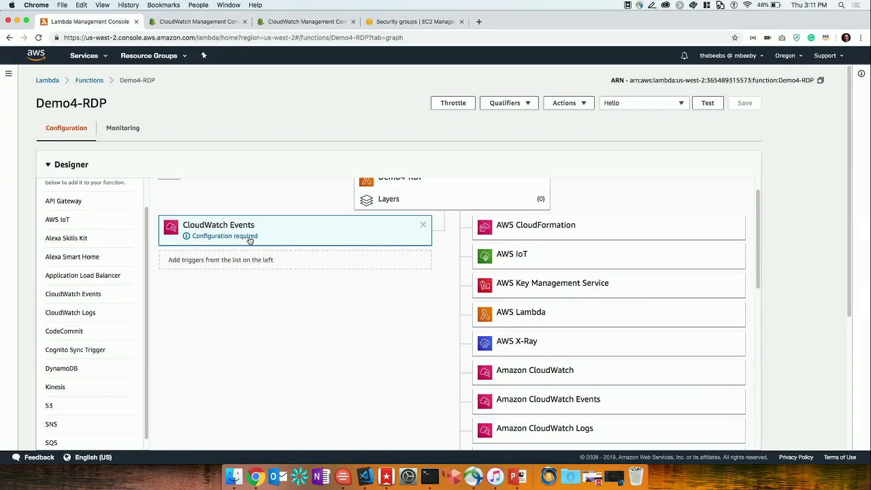
scroll(770, 277, down, 3)
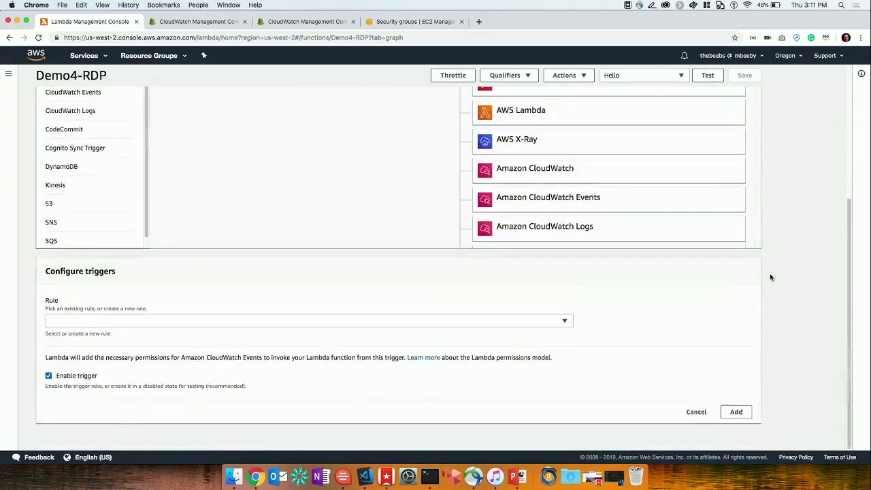
click(474, 322)
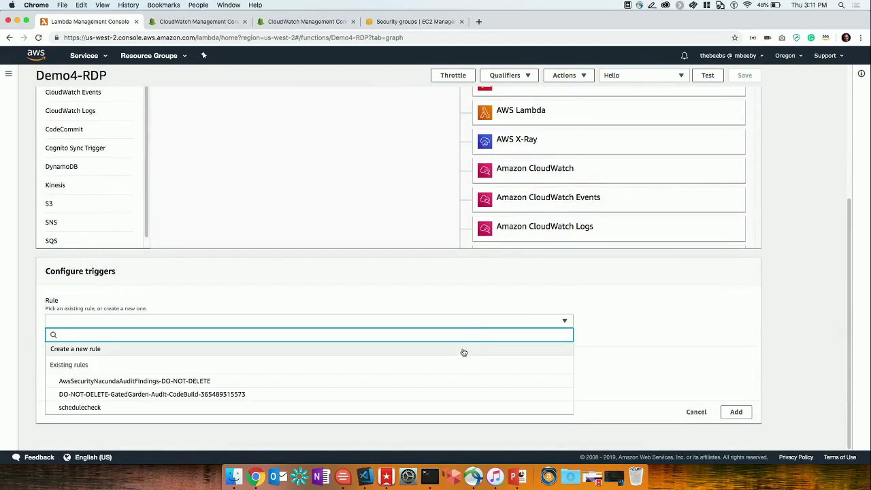
click(463, 352)
click(411, 370)
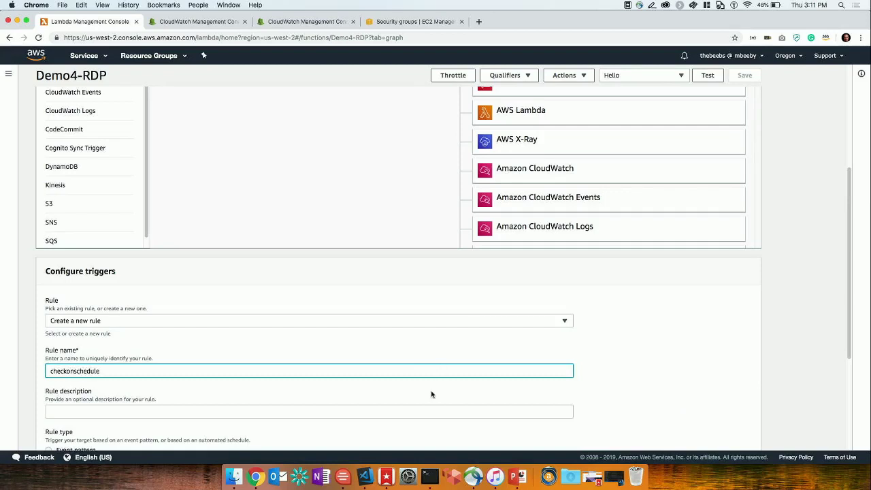
scroll(391, 400, down, 2)
click(398, 345)
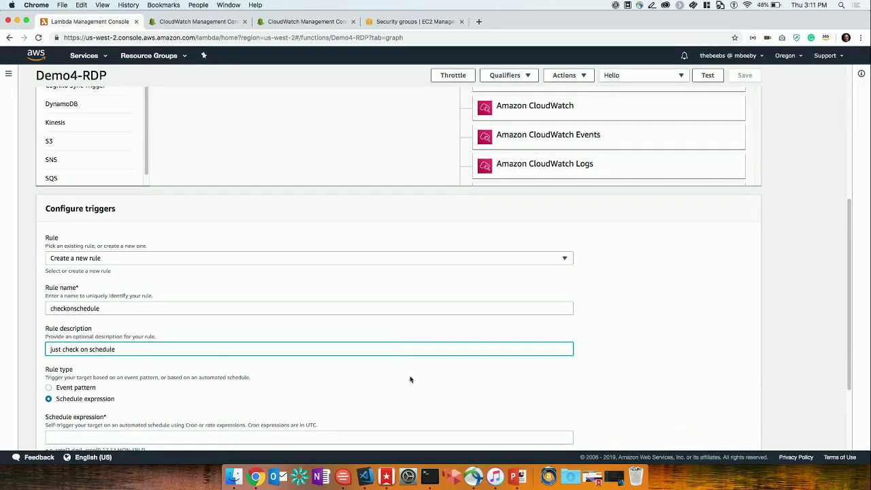
- Set the new rule's schedule expression to rate(1 minute), add the enabled trigger and save the function
scroll(399, 376, down, 4)
click(291, 318)
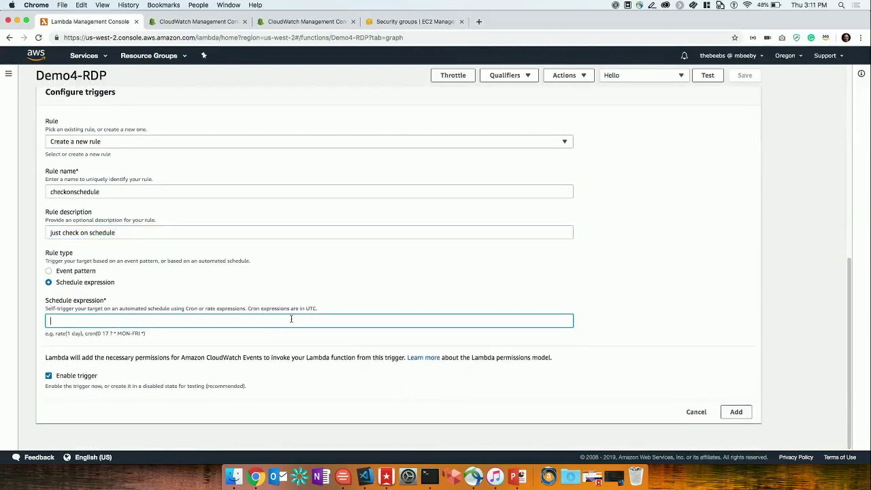
text(ate(1 minute))
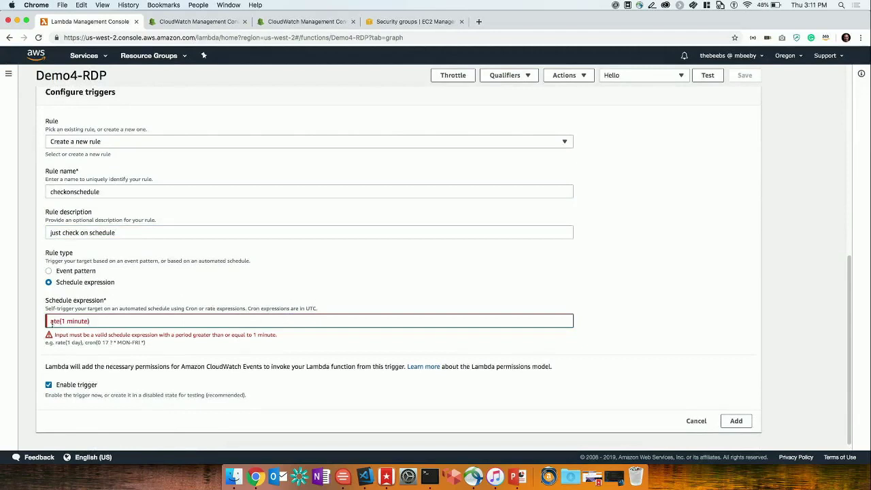
text(r)
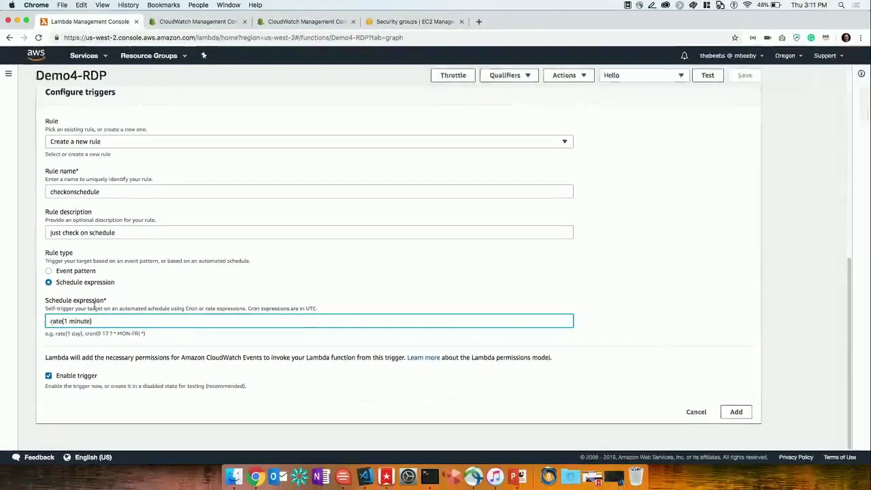
click(734, 412)
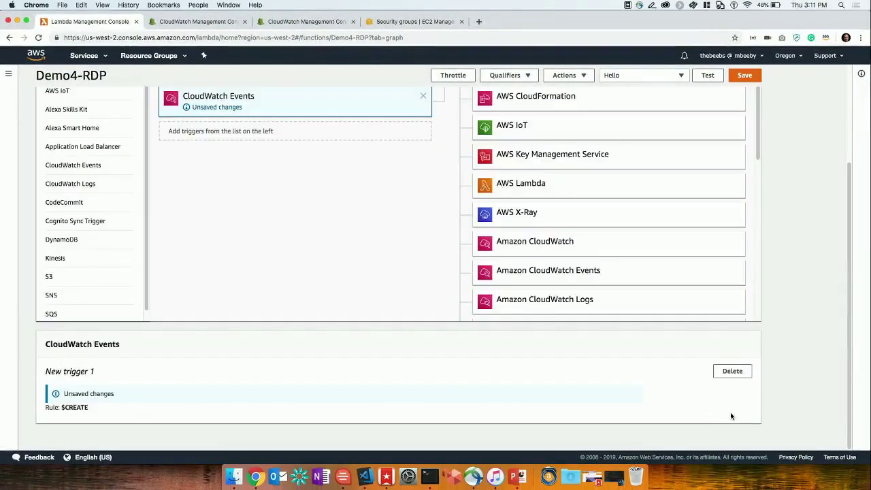
click(744, 75)
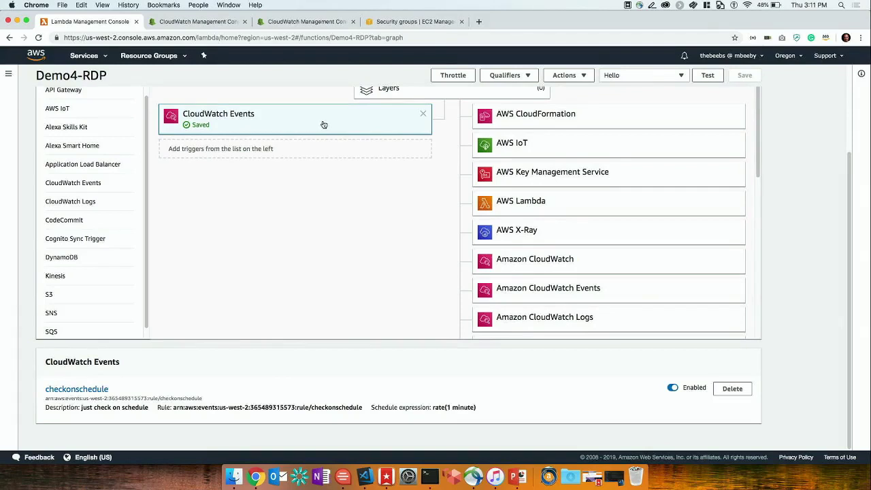
scroll(338, 204, up, 2)
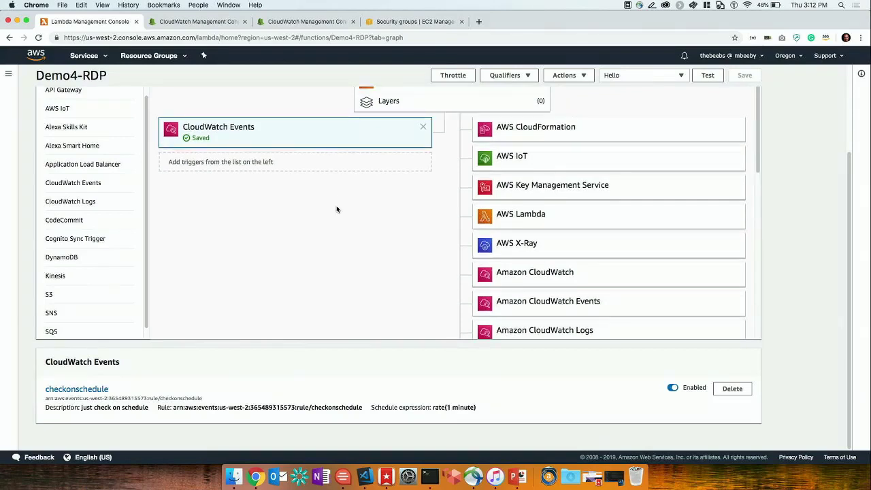
- Switch to PowerPoint, play the presentation from the "Demo in Console" slide and advance to the Amazon Simple Queue Service slide
click(517, 476)
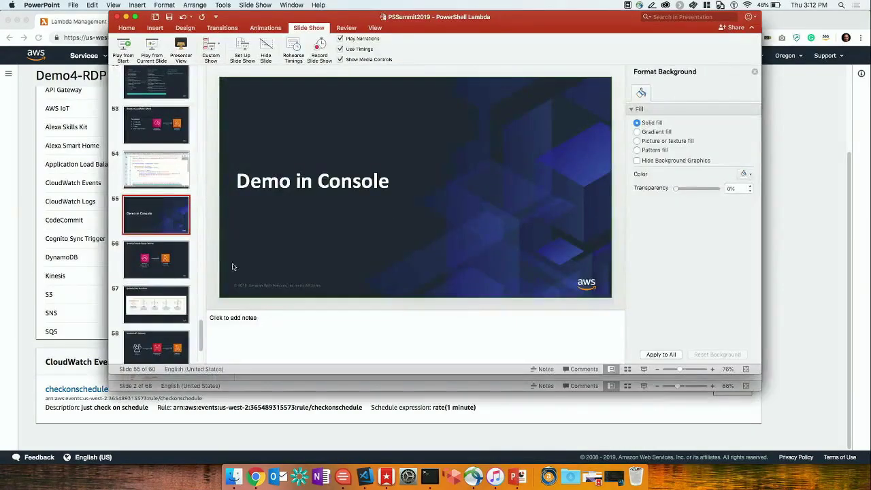
click(152, 48)
key(Right)
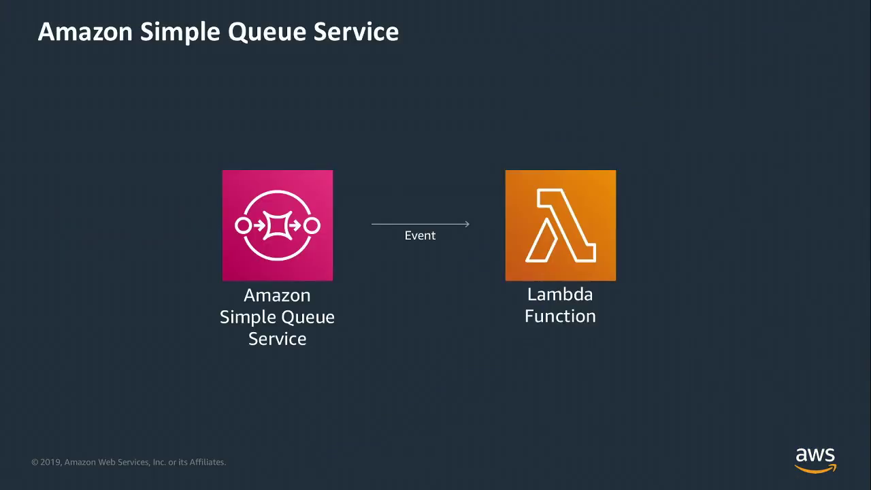